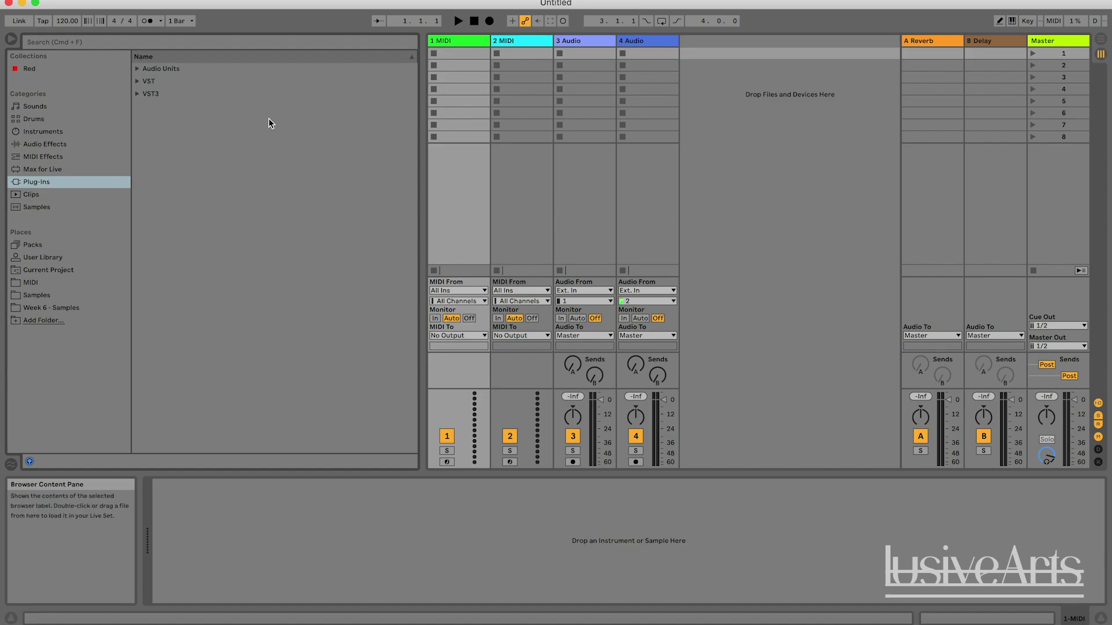
Step: Open the audio preferences after looking over the Look/Feel settings
left_click(50, 0)
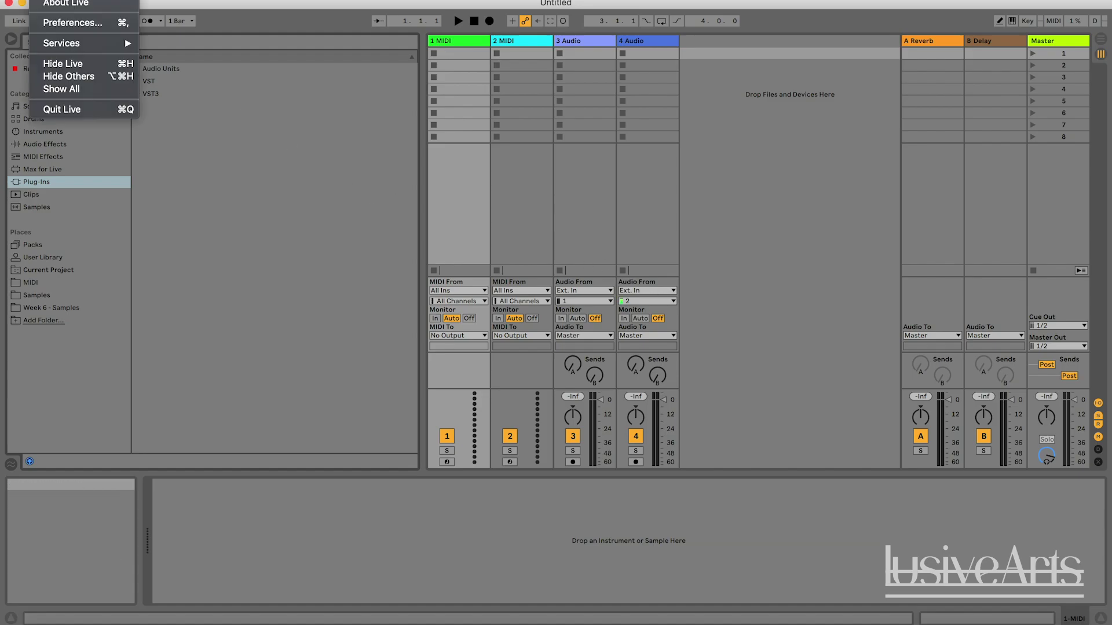
left_click(67, 23)
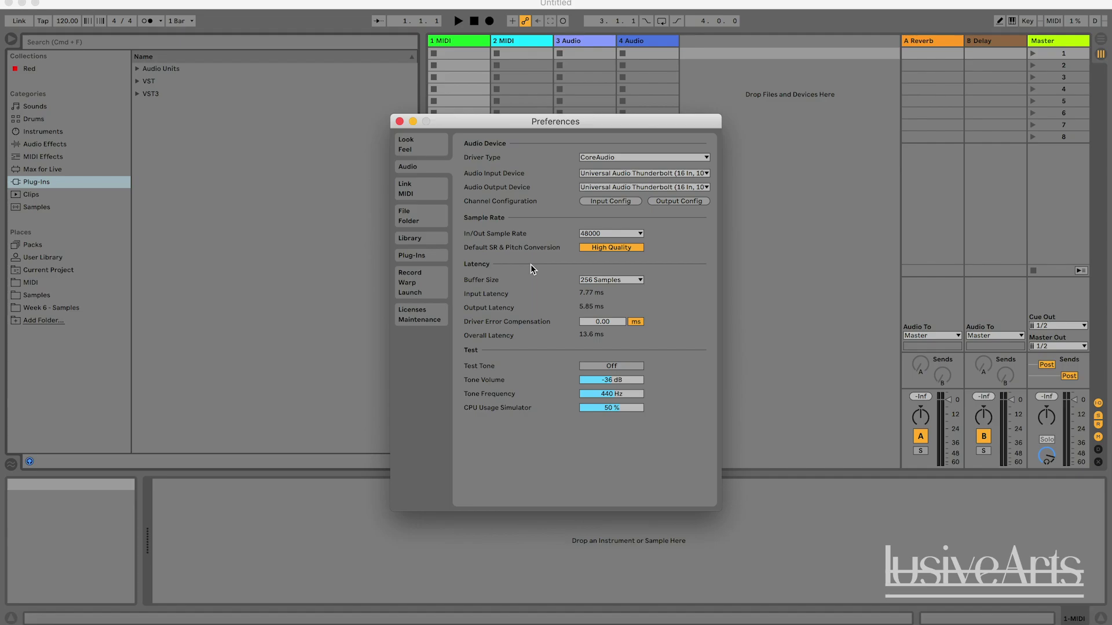
left_click(406, 145)
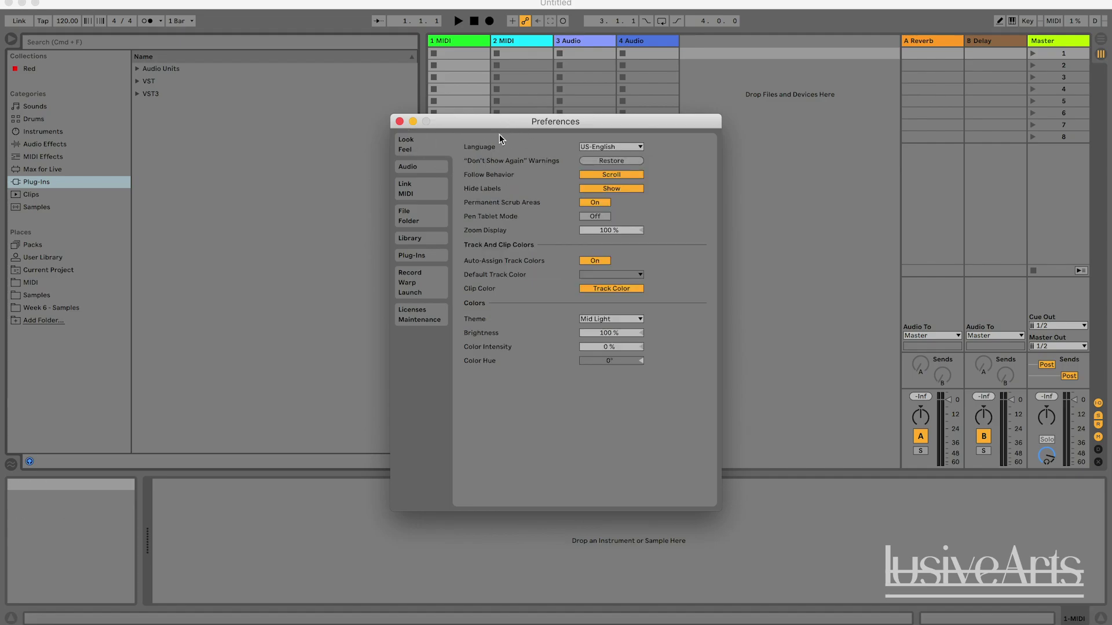
left_click(417, 168)
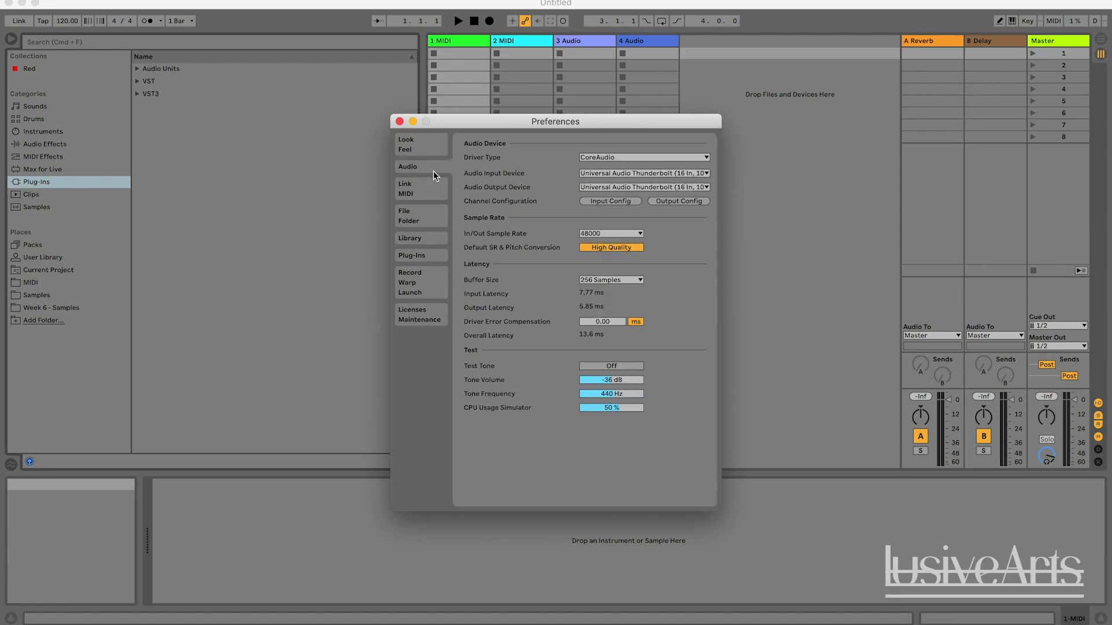
Step: Check which audio driver types are available, leaving CoreAudio selected
left_click(614, 158)
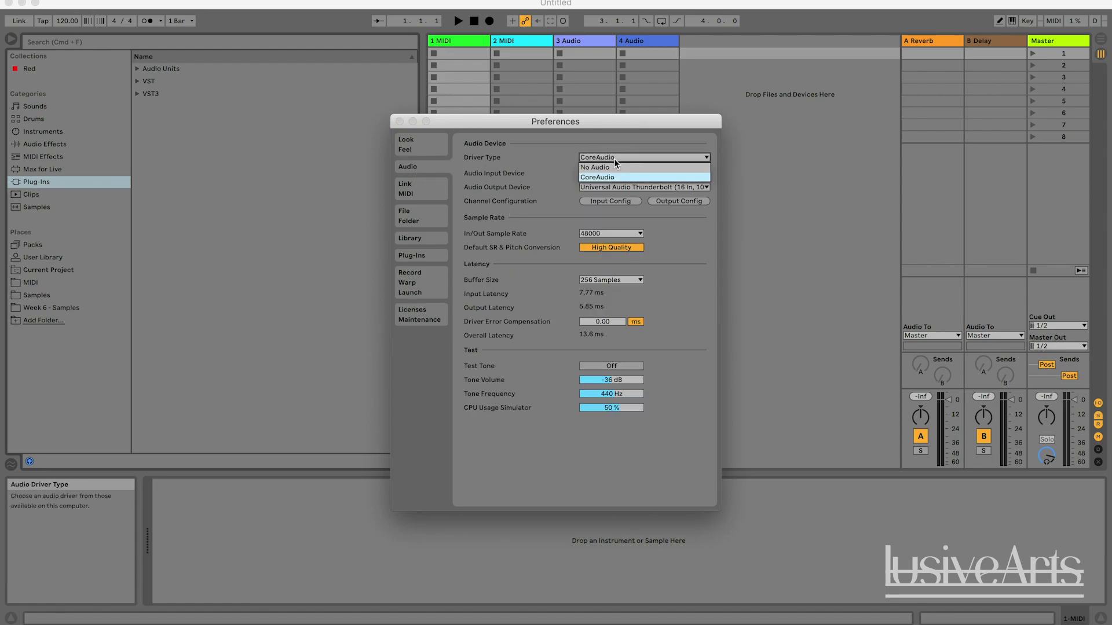
left_click(609, 157)
left_click(609, 159)
left_click(614, 160)
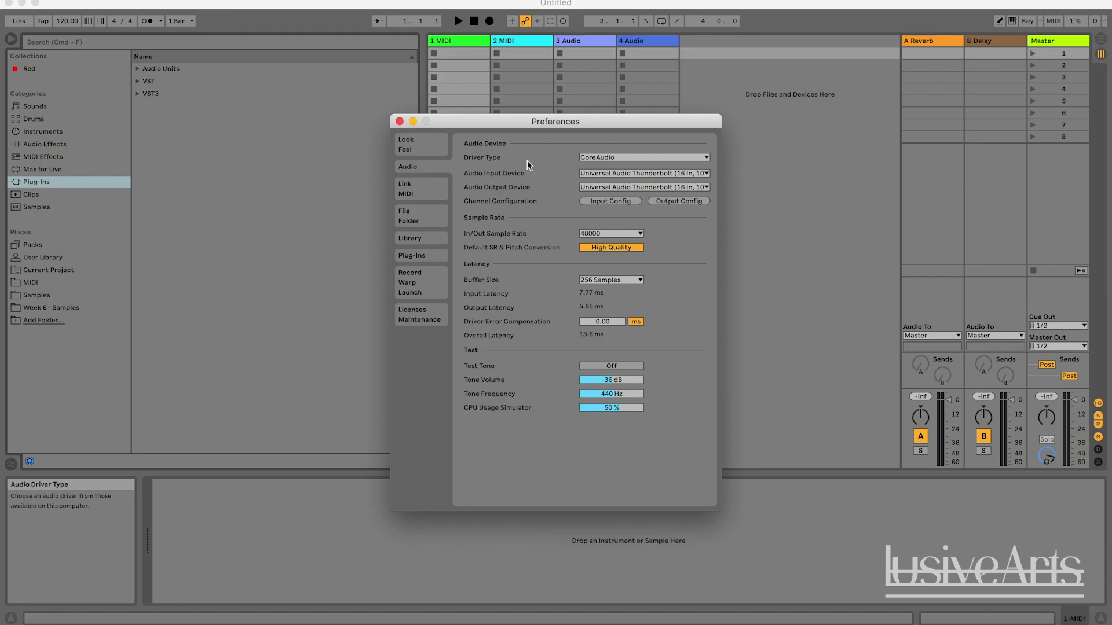
Step: Choose Universal Audio Thunderbolt (16 In, 10 Out) as the audio input device
left_click(482, 173)
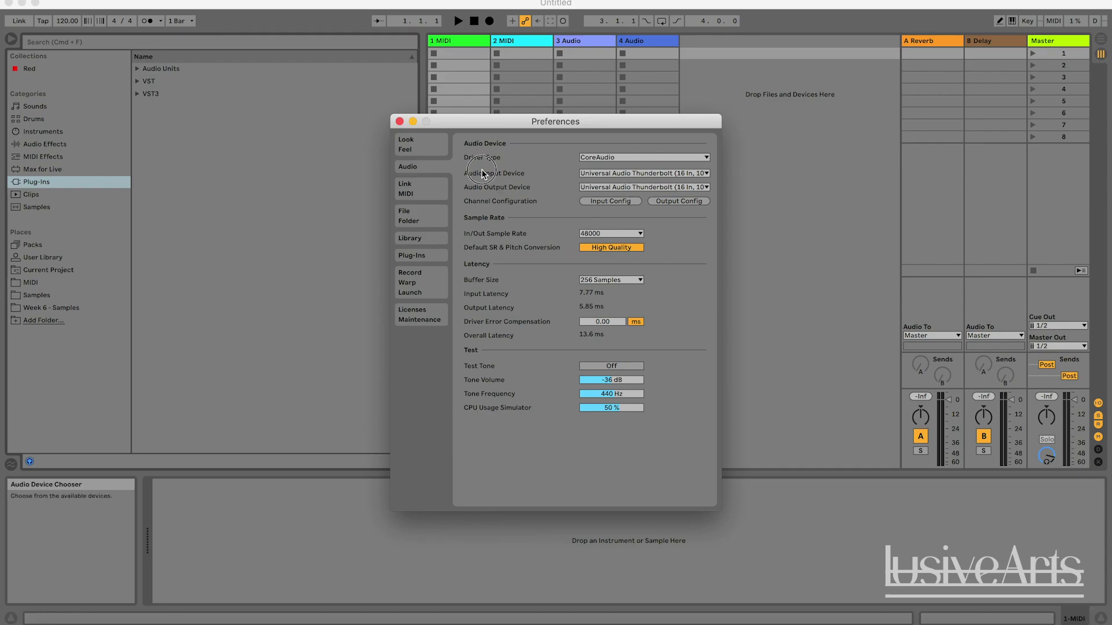
left_click(597, 174)
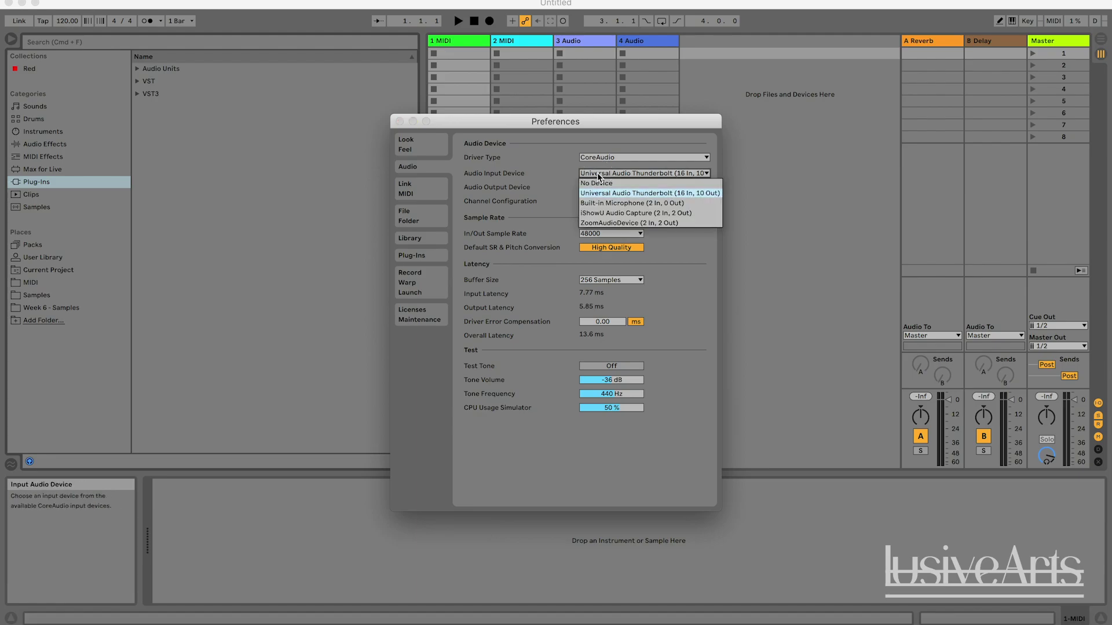
left_click(603, 173)
left_click(608, 174)
left_click(635, 193)
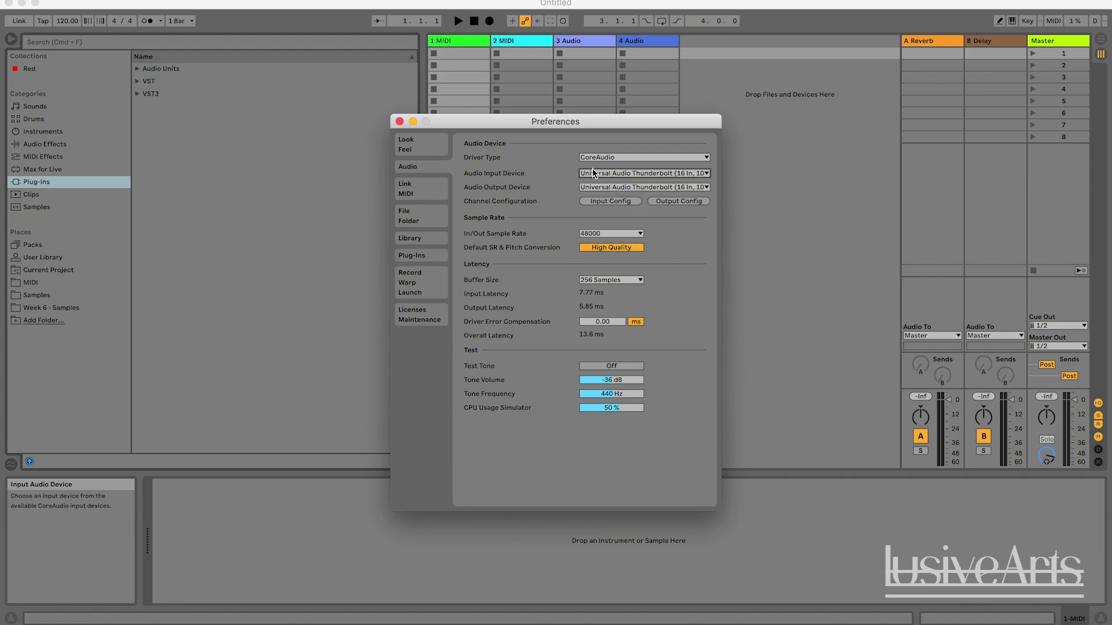
Step: Move the Preferences window aside and switch the audio input device to Built-in Microphone and back to Universal Audio Thunderbolt
left_click_drag(621, 134, 394, 147)
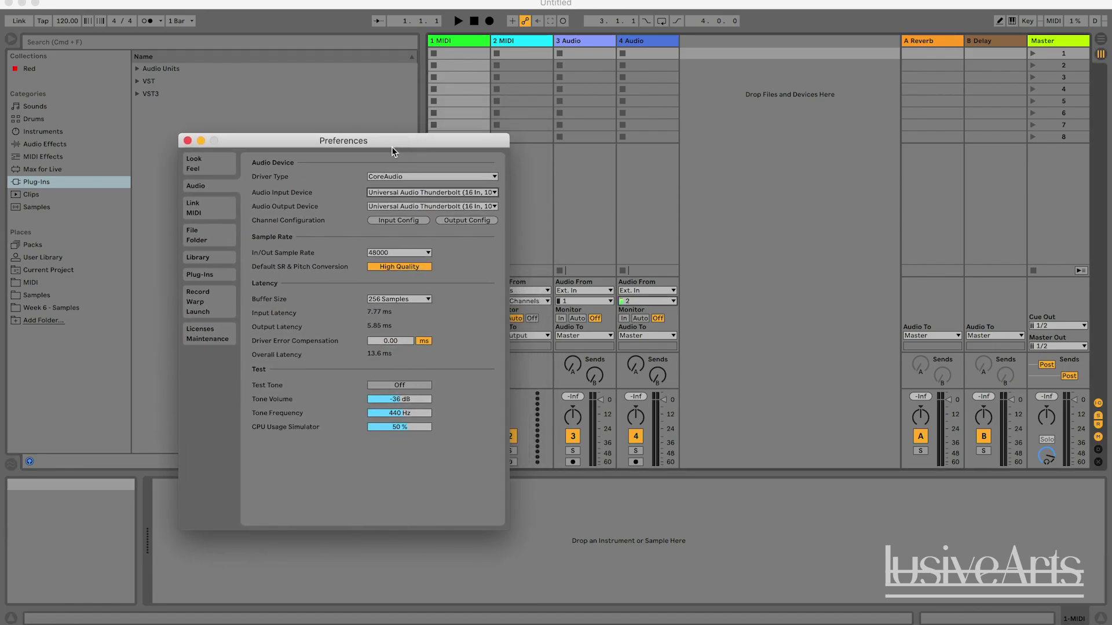
left_click(421, 193)
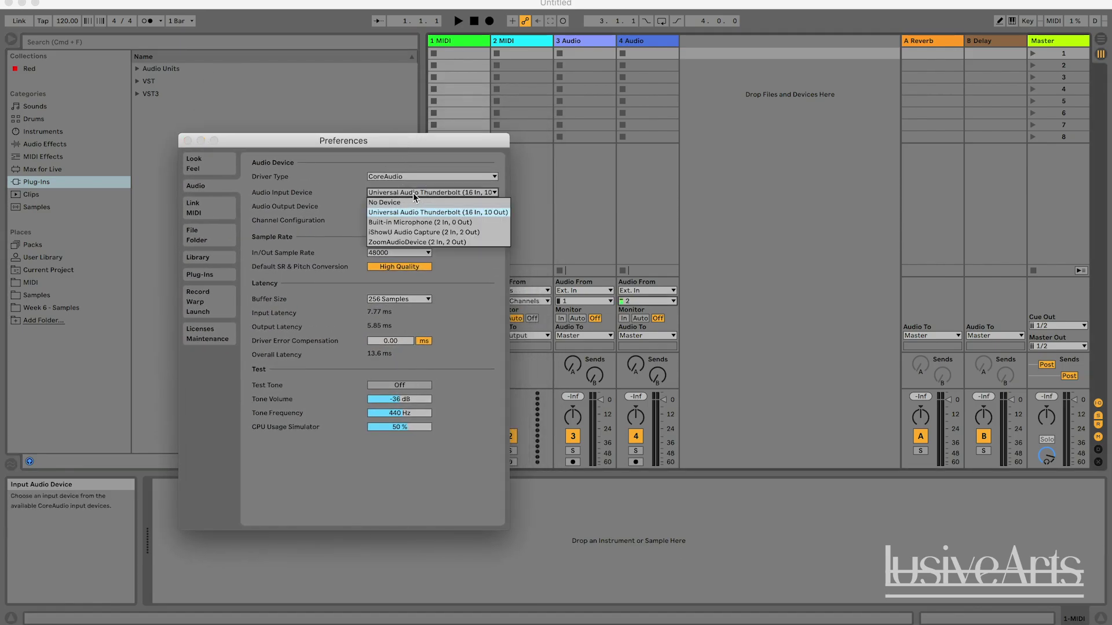
left_click(402, 223)
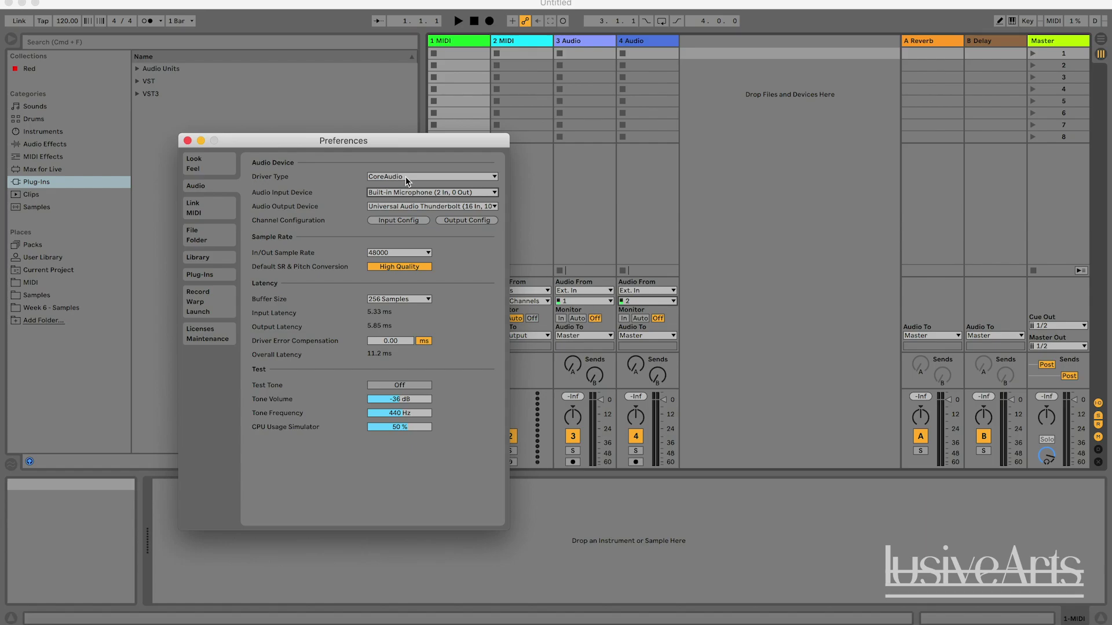
left_click(401, 192)
left_click(404, 213)
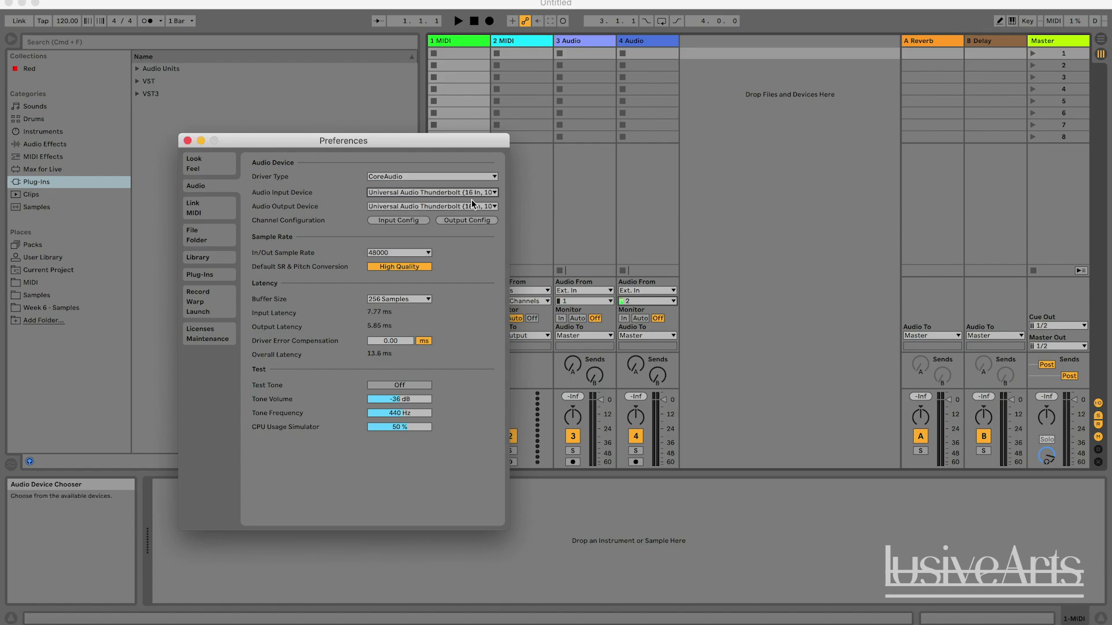
Step: Set the audio input device to Built-in Microphone (2 In, 0 Out) and look over the alternative input devices
left_click(452, 193)
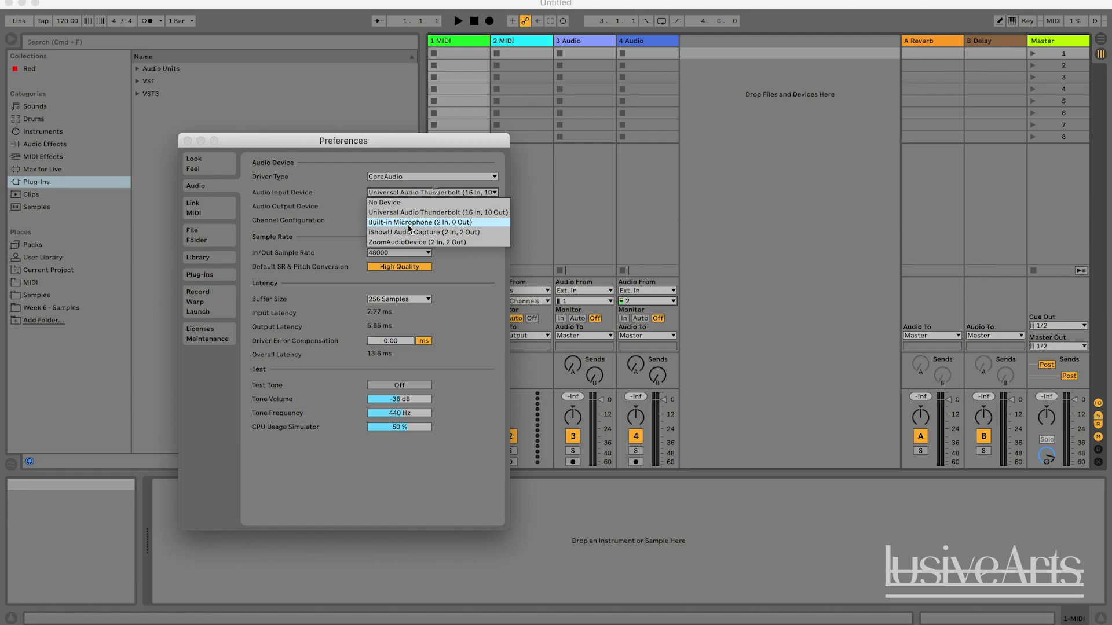
left_click(425, 191)
left_click(423, 191)
left_click(397, 221)
left_click(406, 193)
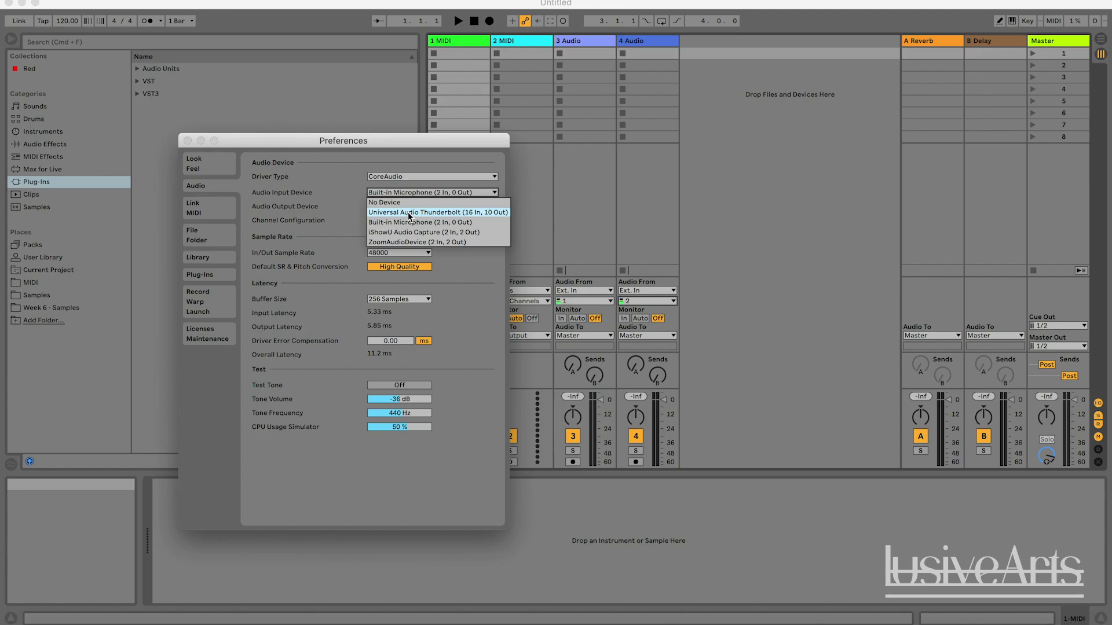
left_click(413, 197)
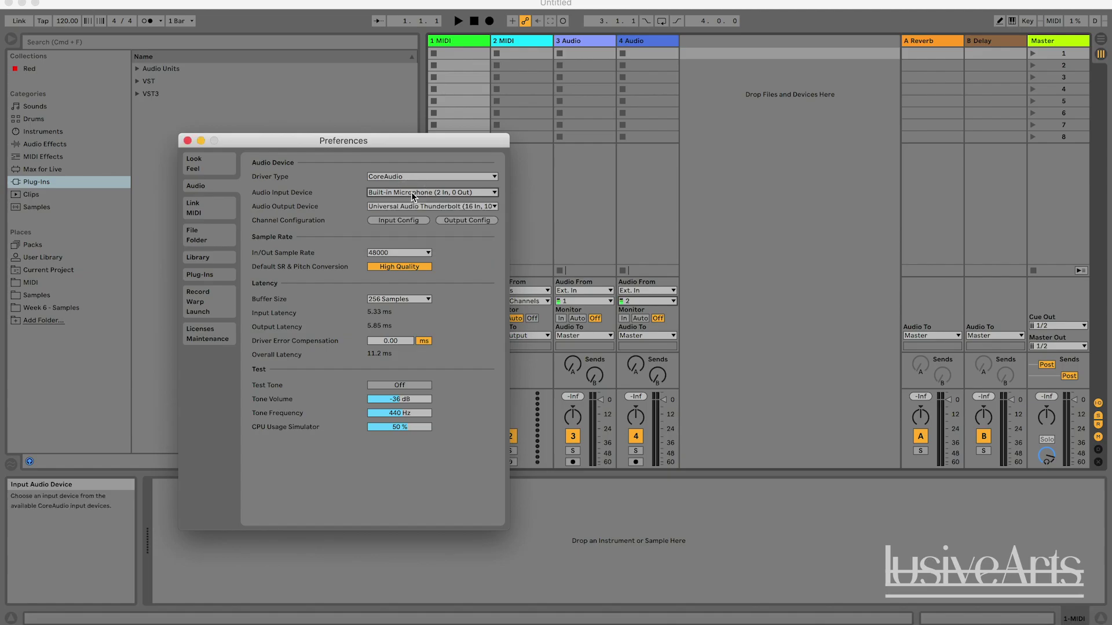
Step: Choose Universal Audio Thunderbolt (16 In, 10 Out) as the audio output device and look over the alternative output devices
left_click(384, 207)
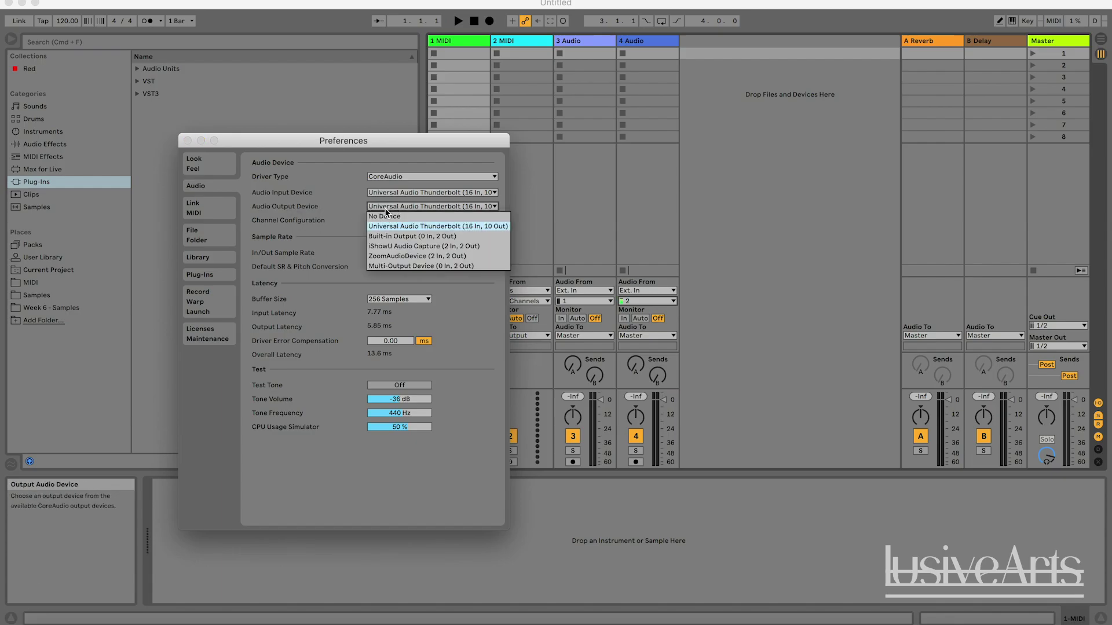
left_click(394, 227)
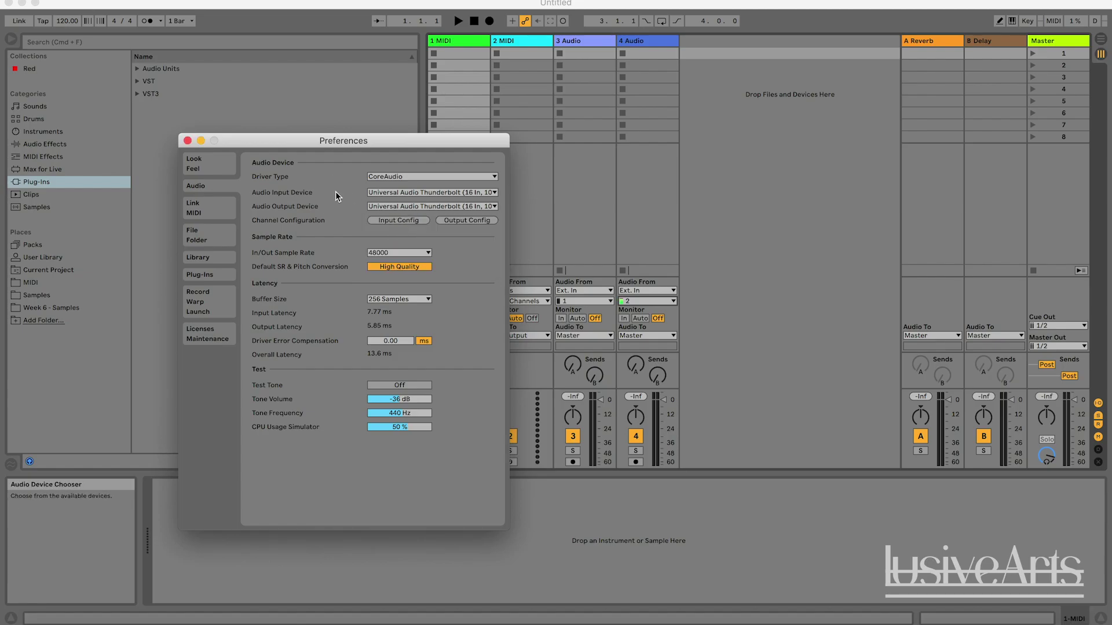
left_click(385, 206)
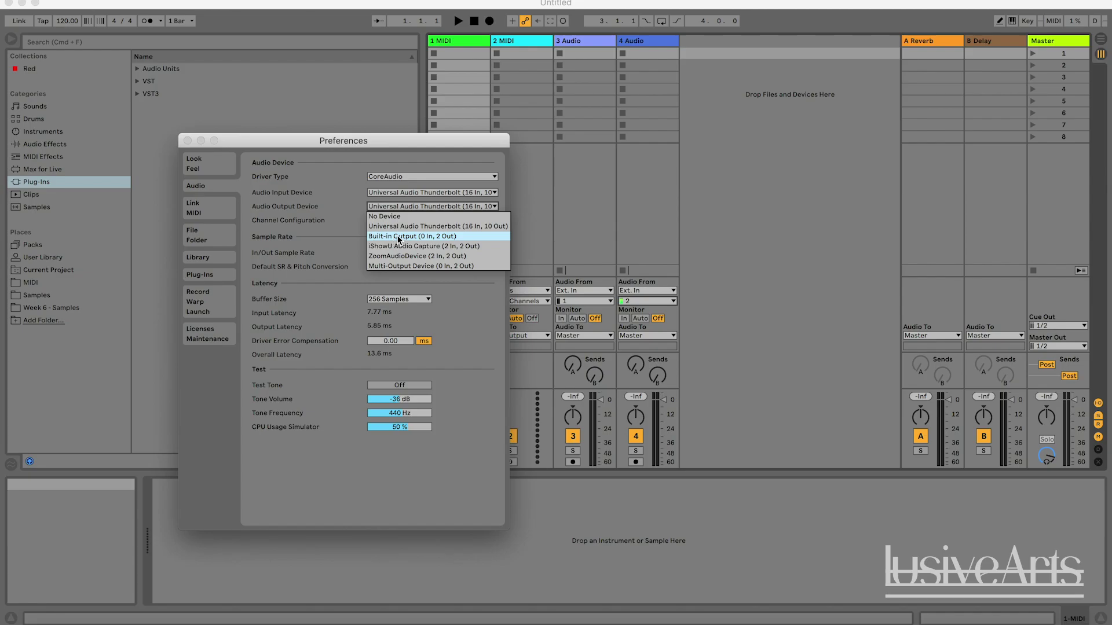
left_click(439, 238)
Step: Select Universal Audio Thunderbolt (16 In, 10 Out) as the audio input device and close the preferences
left_click(402, 192)
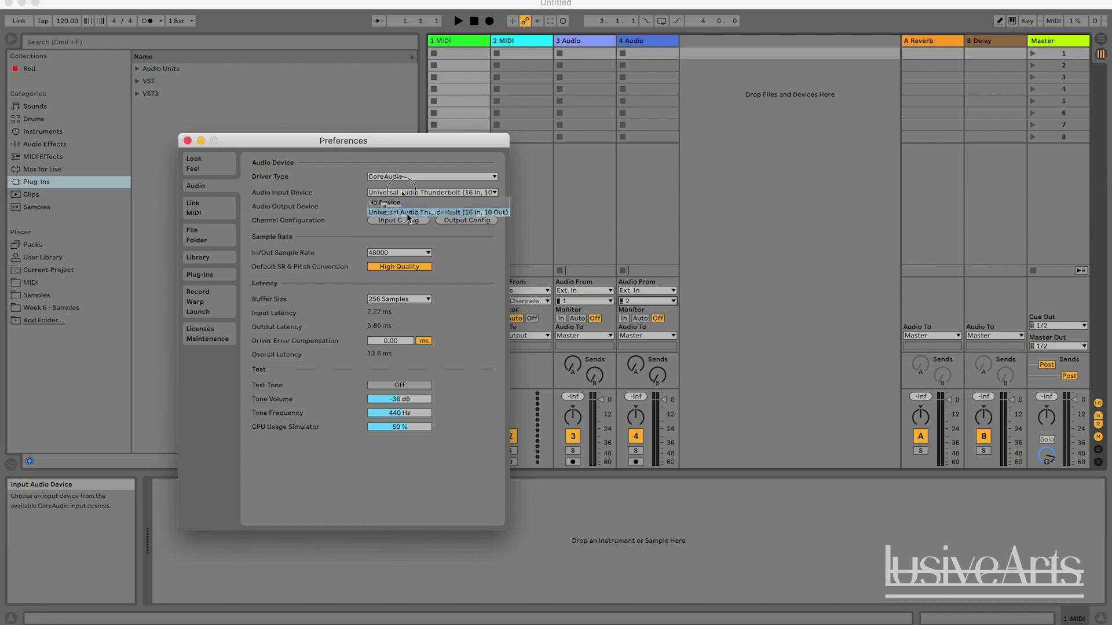
left_click(386, 194)
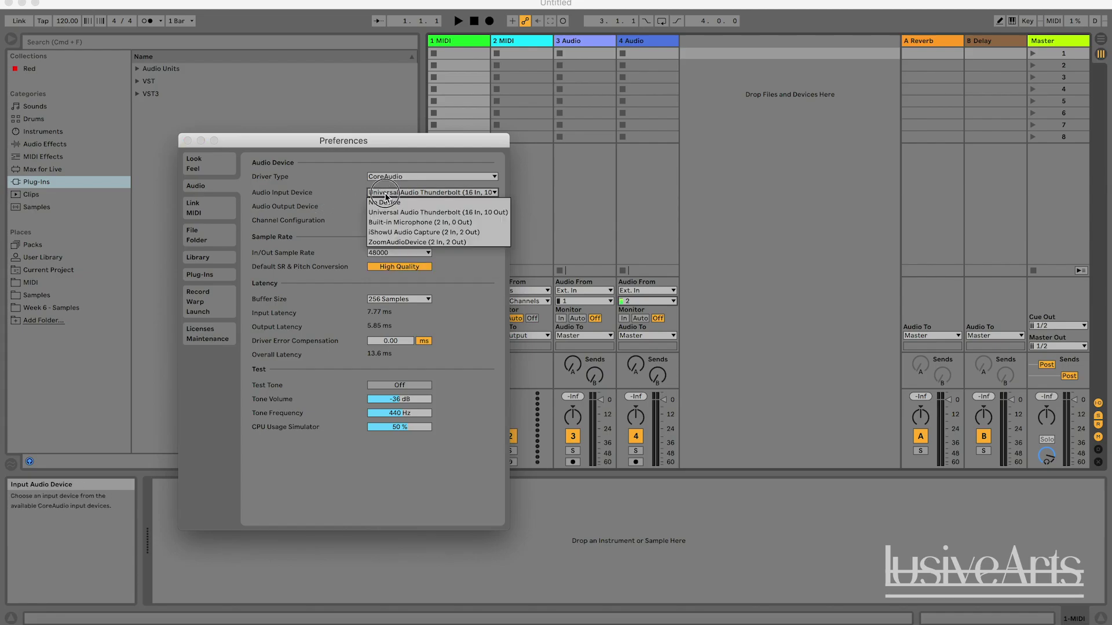
left_click(386, 212)
left_click(188, 140)
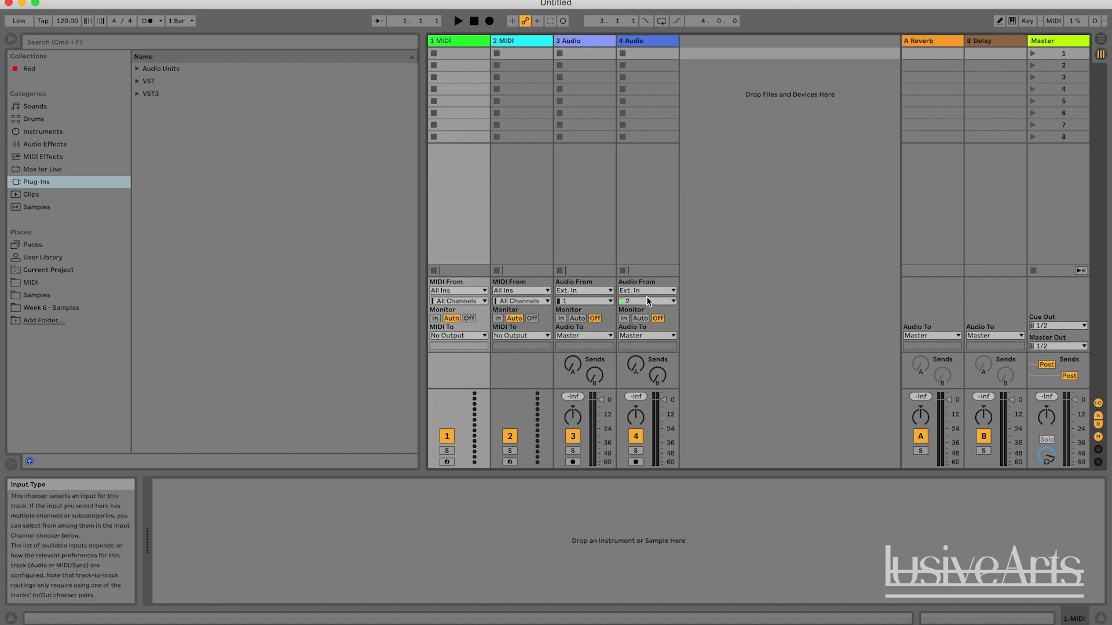
Step: Check the input sources of track 3, and delete both MIDI tracks and one audio track to leave a single audio track
left_click(603, 291)
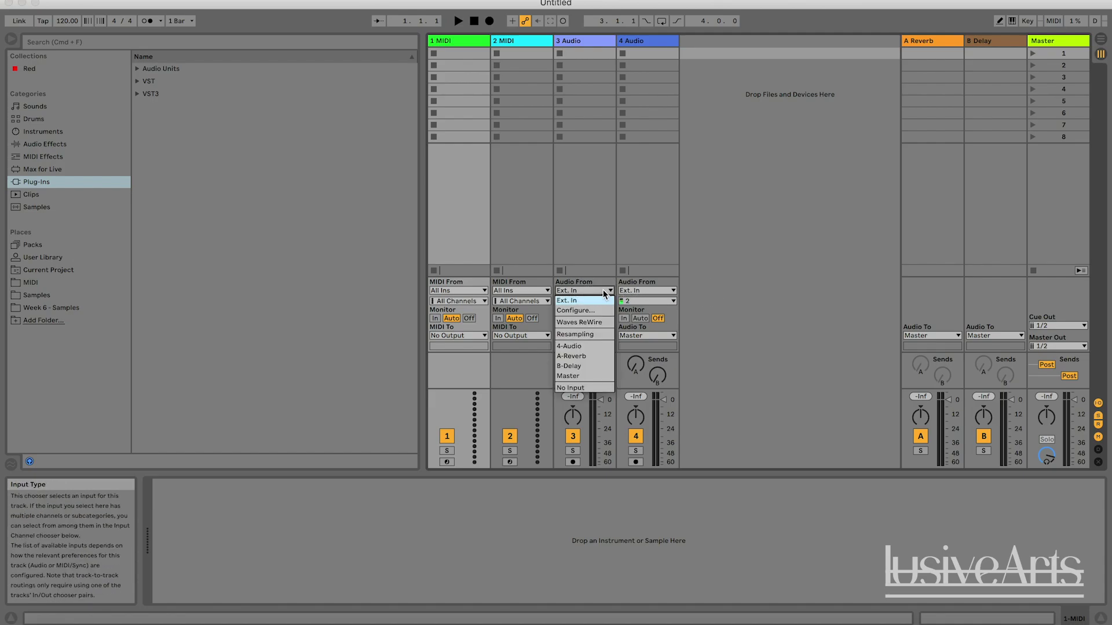
left_click(529, 86)
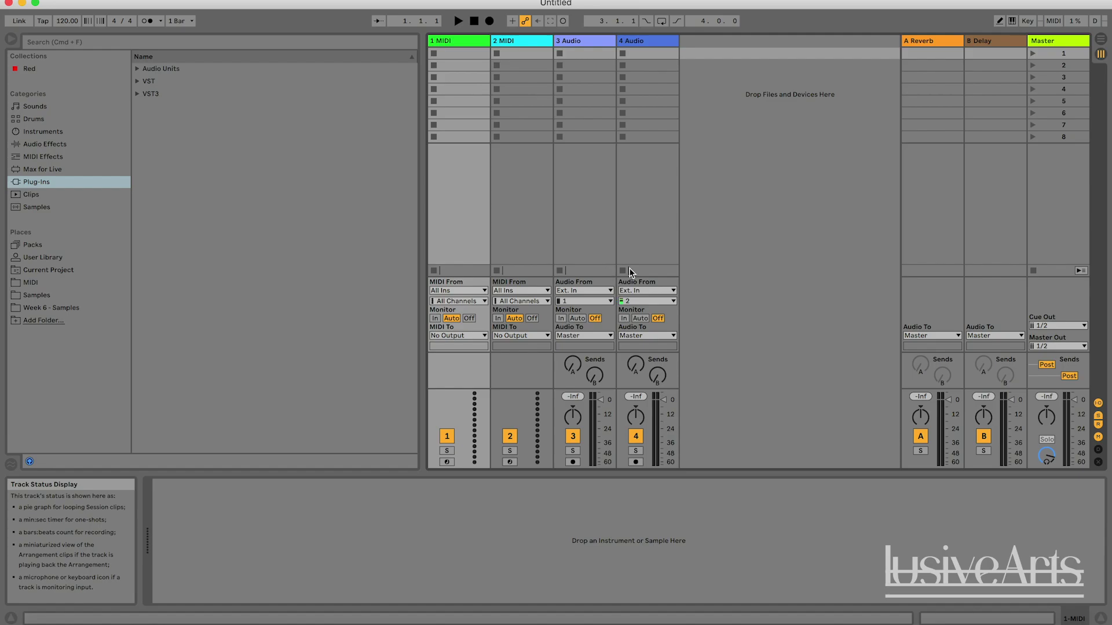
key("BackSpace")
Step: Set the remaining audio track's input to Ext. In on channel 2
left_click(447, 290)
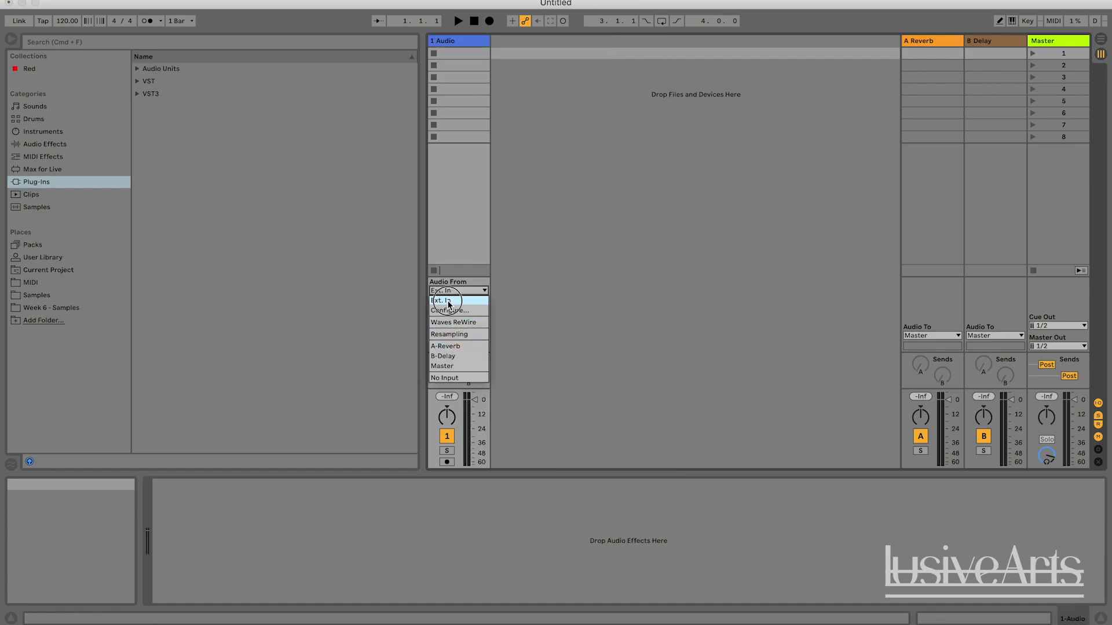
left_click(449, 301)
left_click(456, 301)
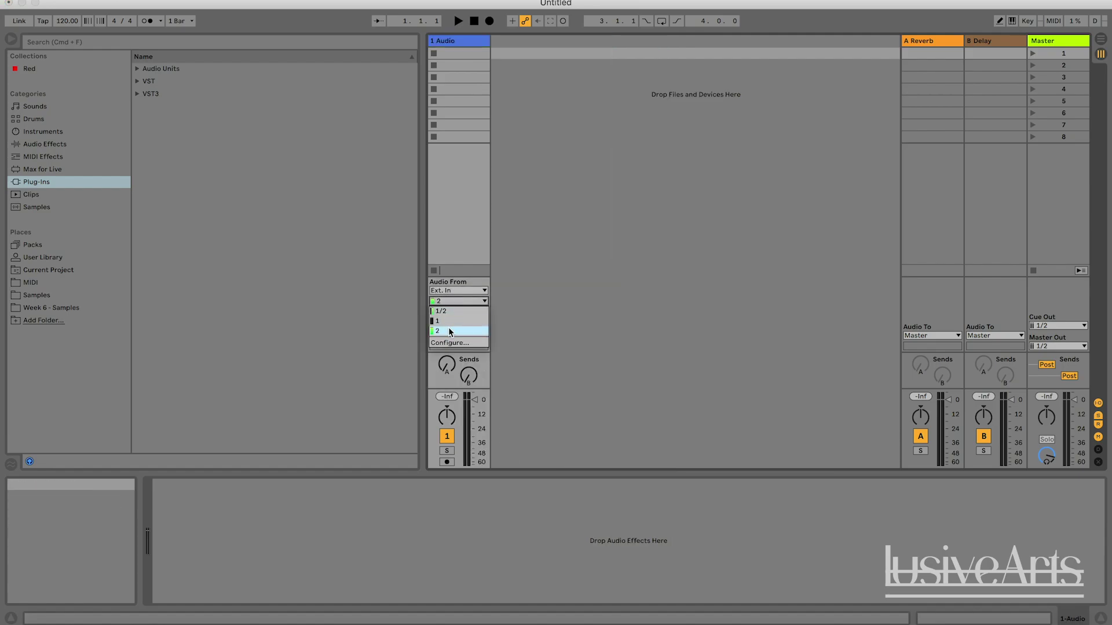
left_click(449, 329)
Step: Look over the input channels available to the audio track, leaving channel 2 selected
left_click(460, 301)
left_click(448, 301)
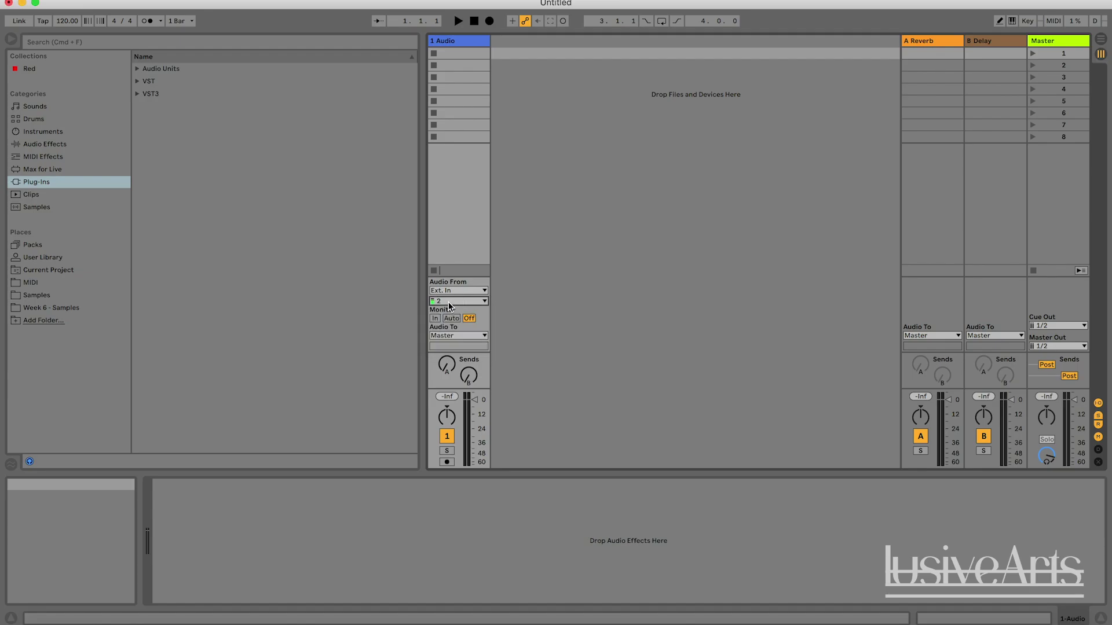
left_click(448, 301)
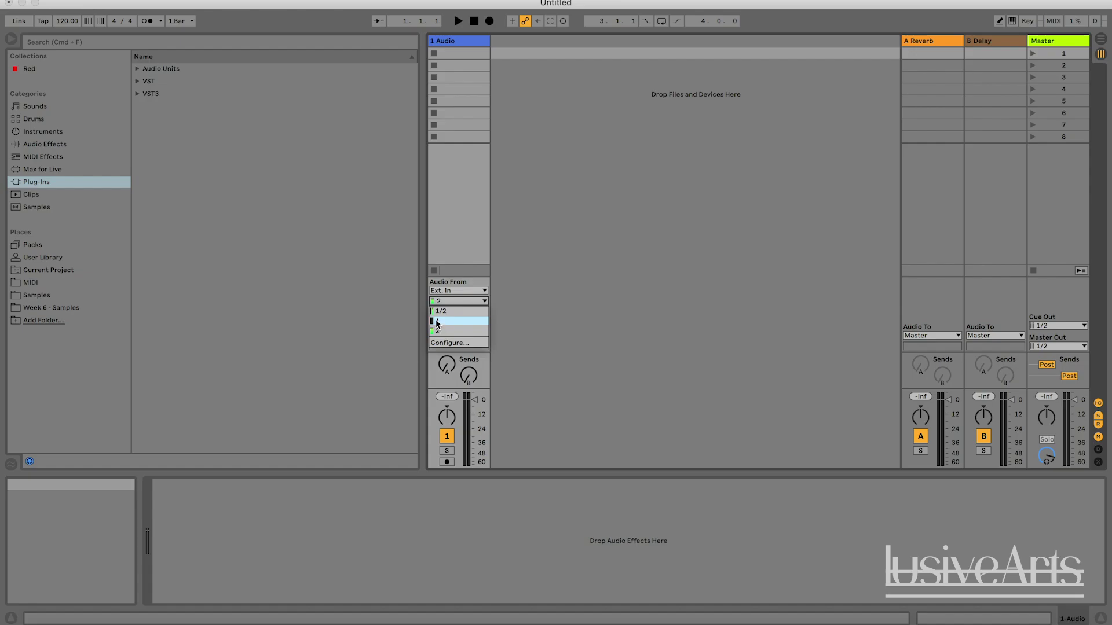
left_click(520, 307)
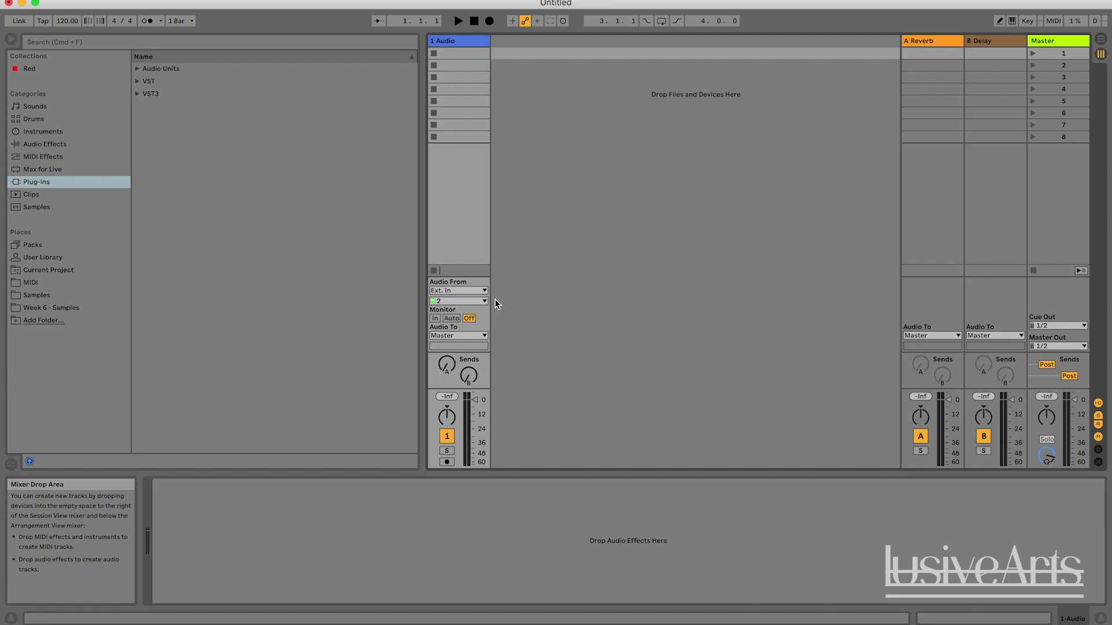
Step: Switch the audio track's monitoring to In and back to Off
left_click(436, 318)
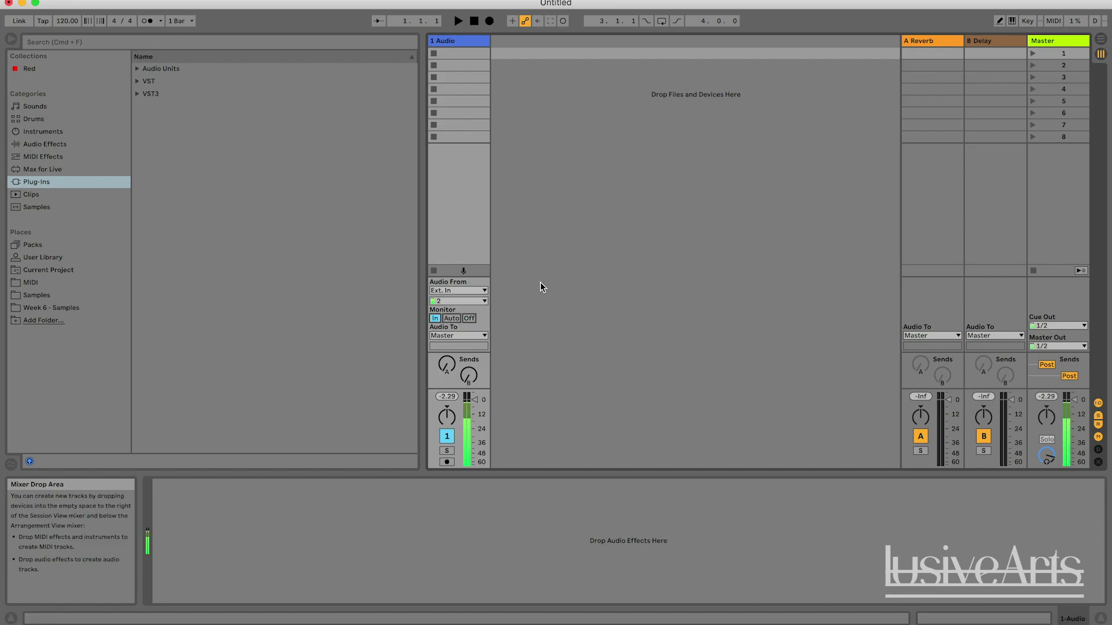
left_click(468, 318)
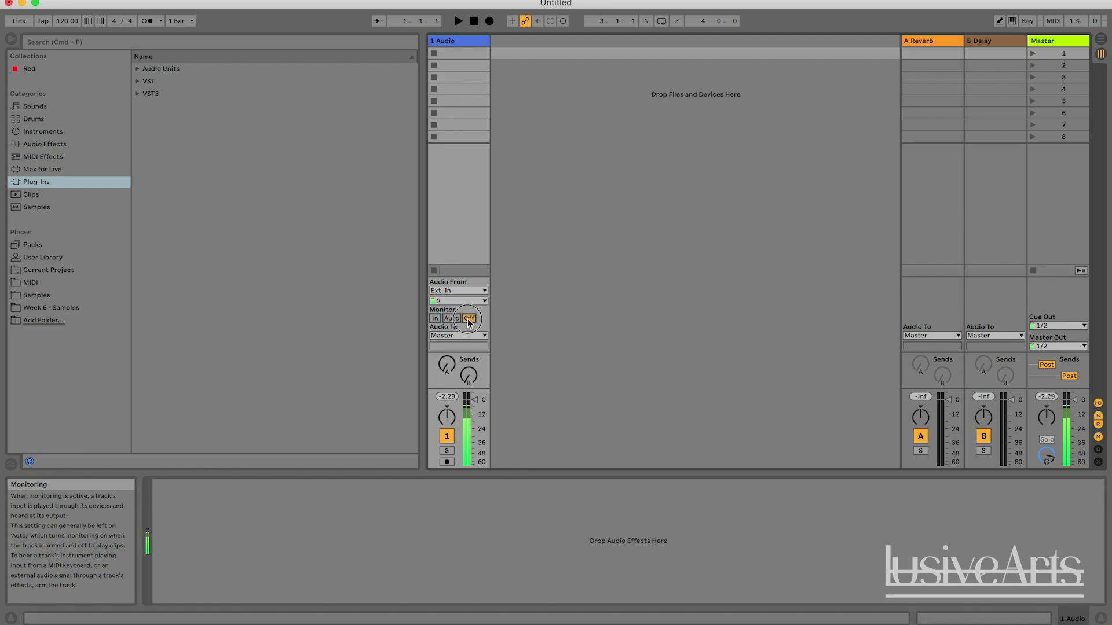